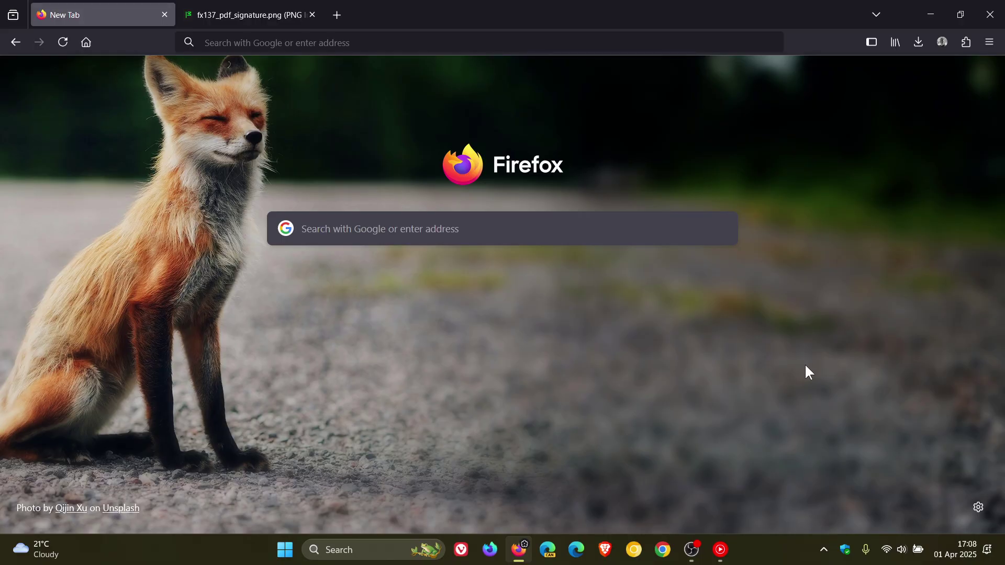
Check About Firefox for version 137.0 (64-bit), up to date, then close the dialog
{"action": "left_click", "coordinate": [990, 43]}
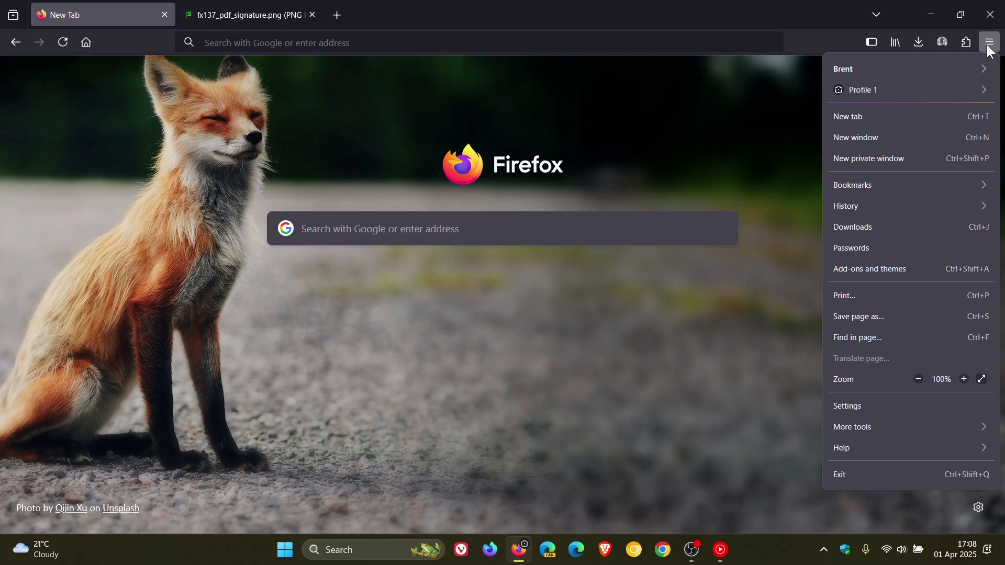
{"action": "left_click", "coordinate": [898, 446]}
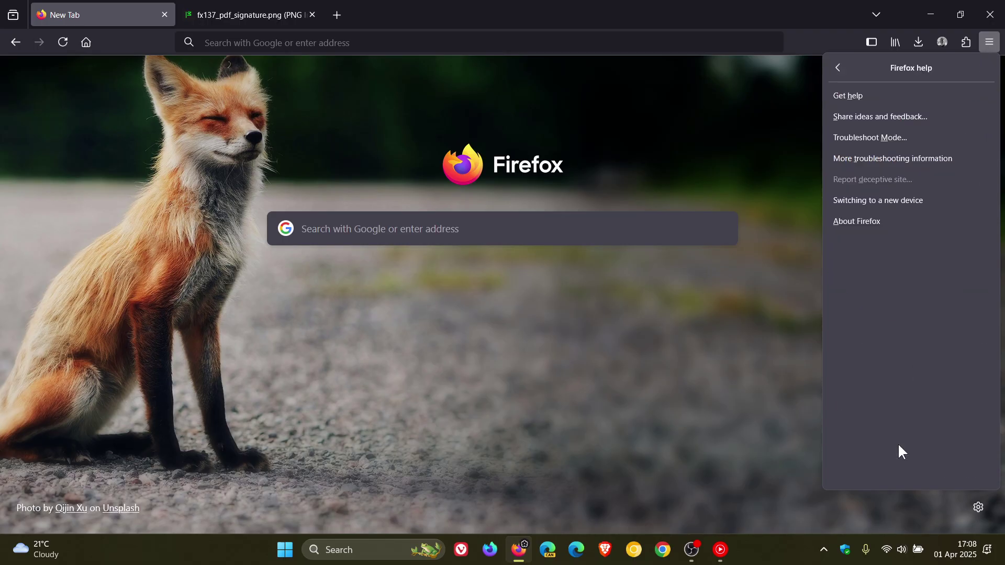
{"action": "left_click", "coordinate": [891, 216]}
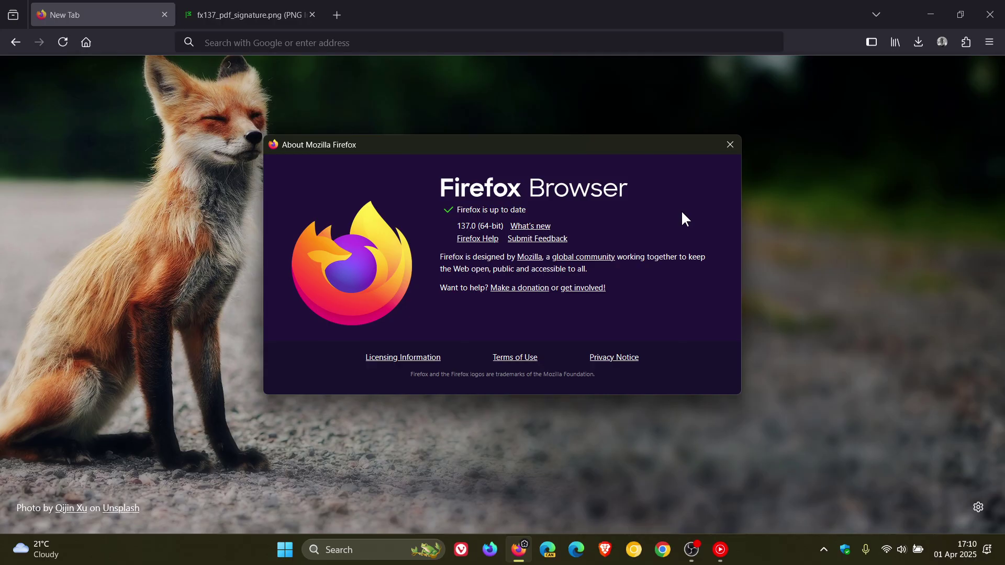
{"action": "left_click", "coordinate": [730, 145]}
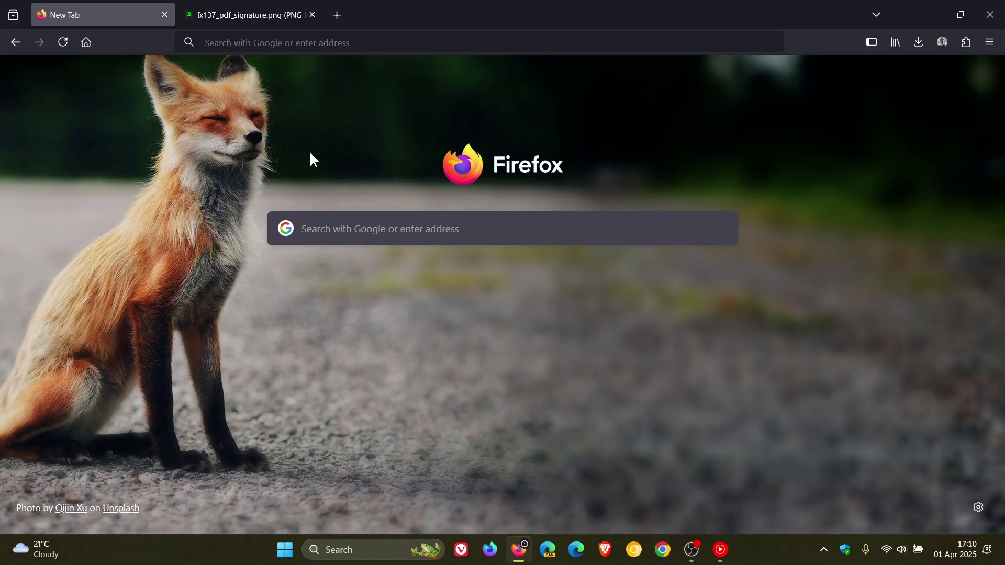
Put the current tab into a new orange tab group named '1'
{"action": "right_click", "coordinate": [125, 17]}
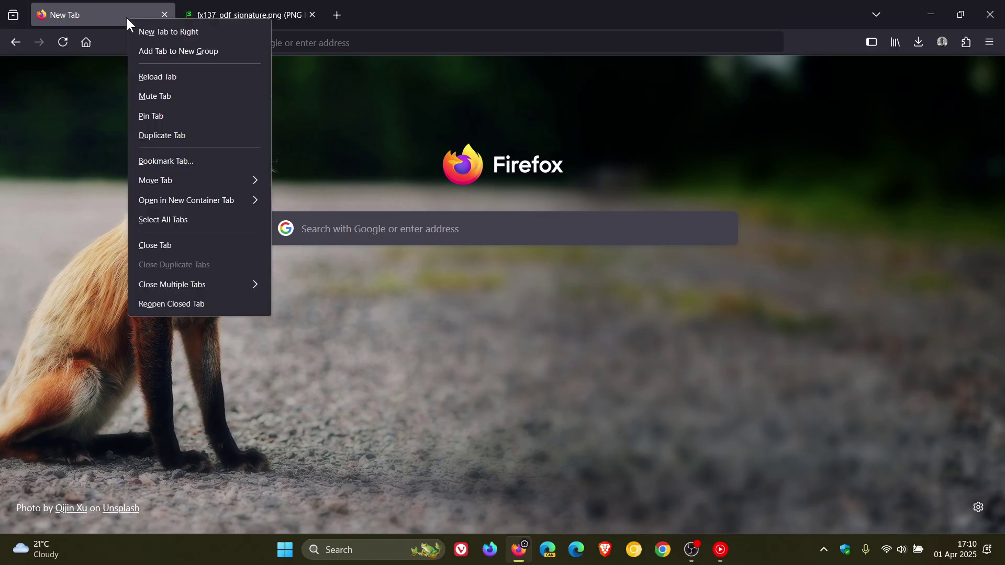
{"action": "left_click", "coordinate": [191, 52]}
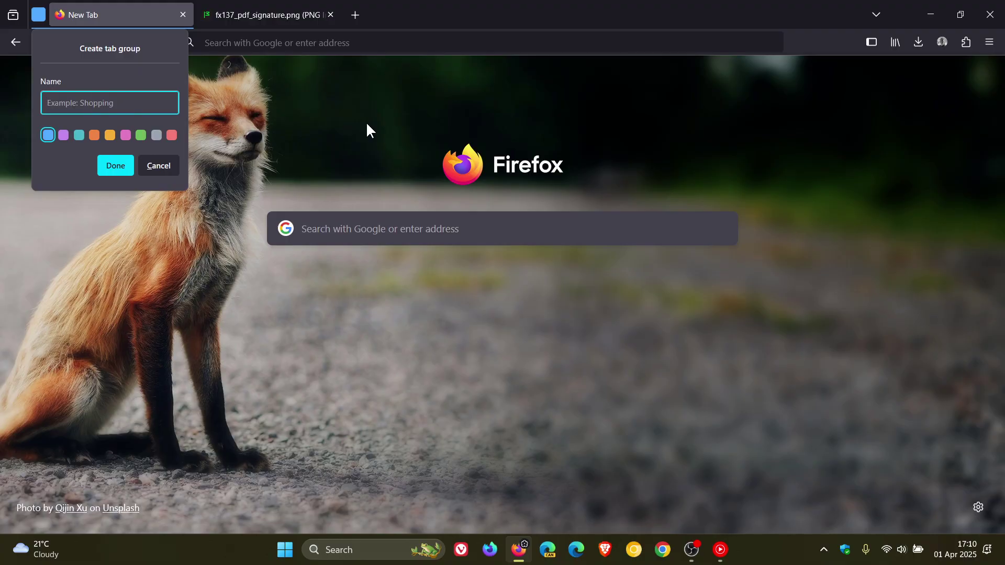
{"action": "type", "text": "1"}
{"action": "left_click", "coordinate": [95, 136]}
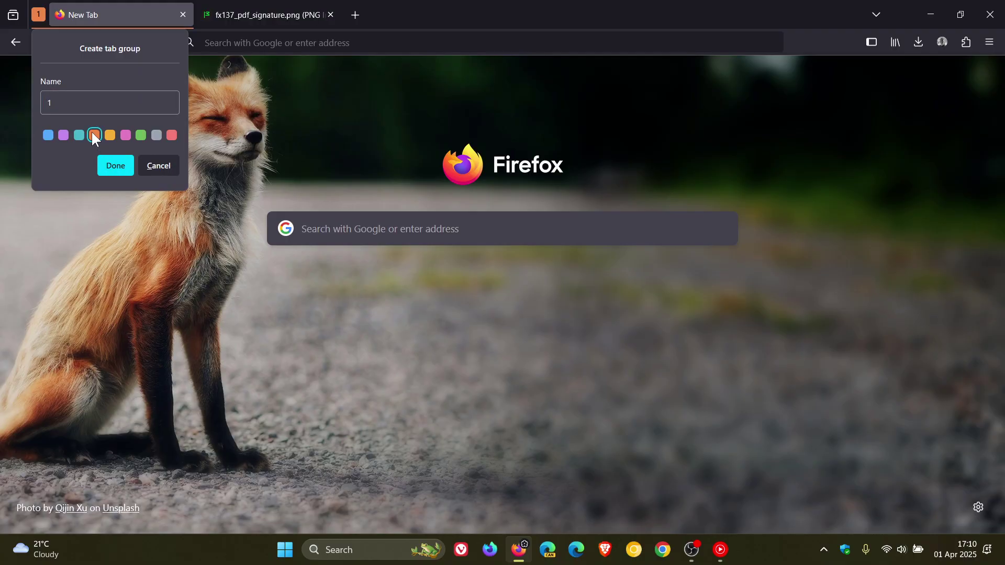
{"action": "left_click", "coordinate": [390, 130]}
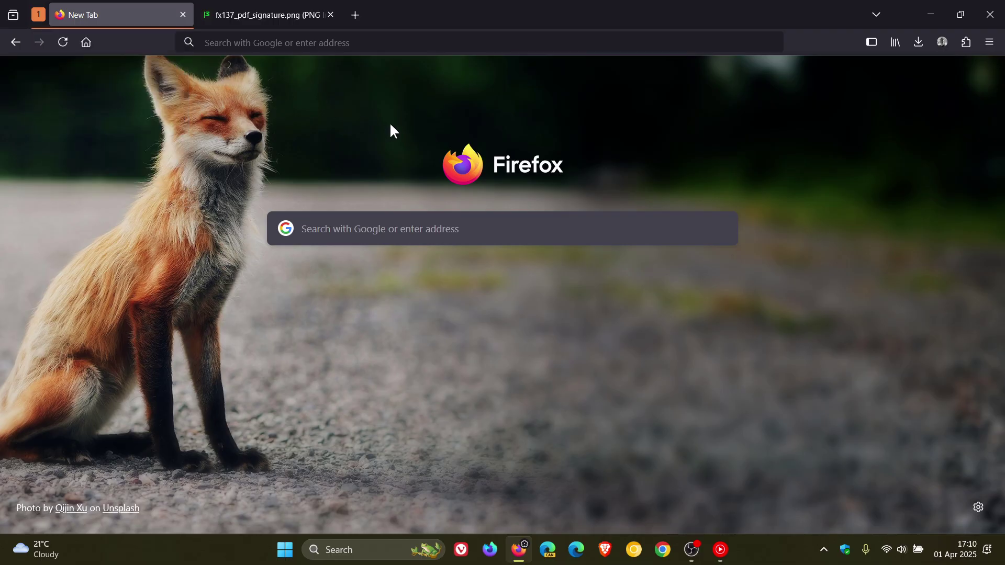
Add a second new tab to group 1, then ungroup the group's tabs
{"action": "left_click", "coordinate": [356, 14]}
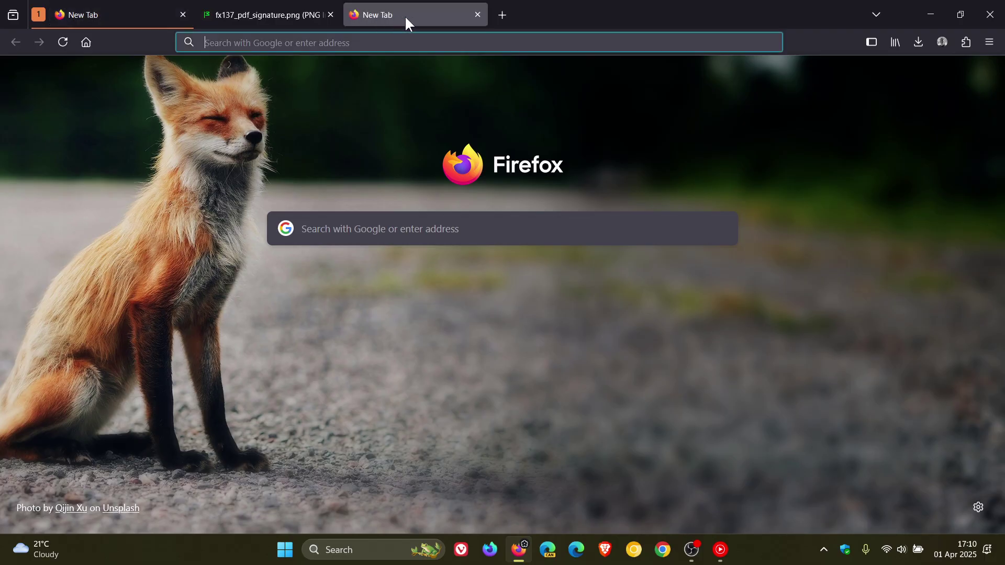
{"action": "left_click_drag", "start_coordinate": [404, 15], "coordinate": [283, 15]}
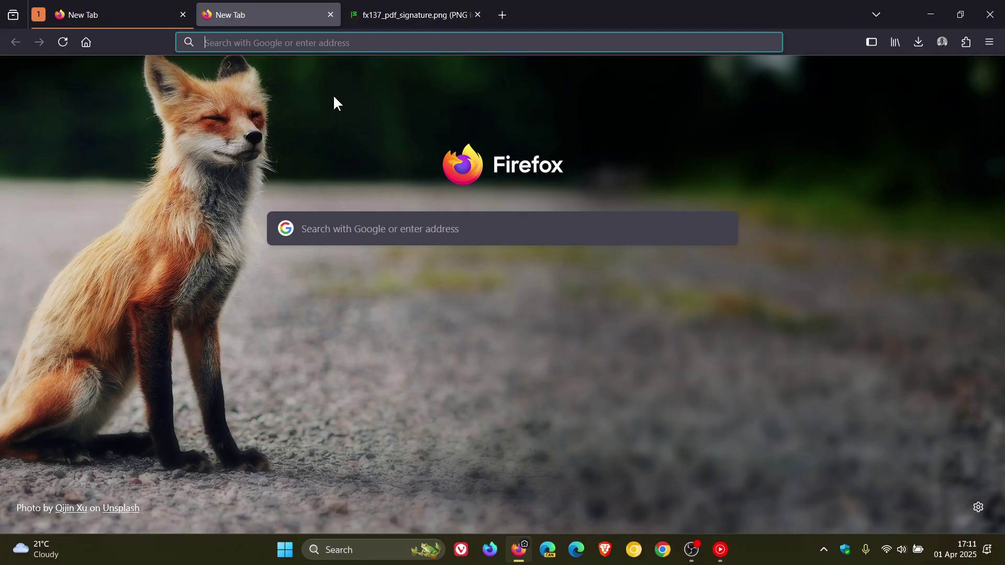
{"action": "right_click", "coordinate": [254, 17]}
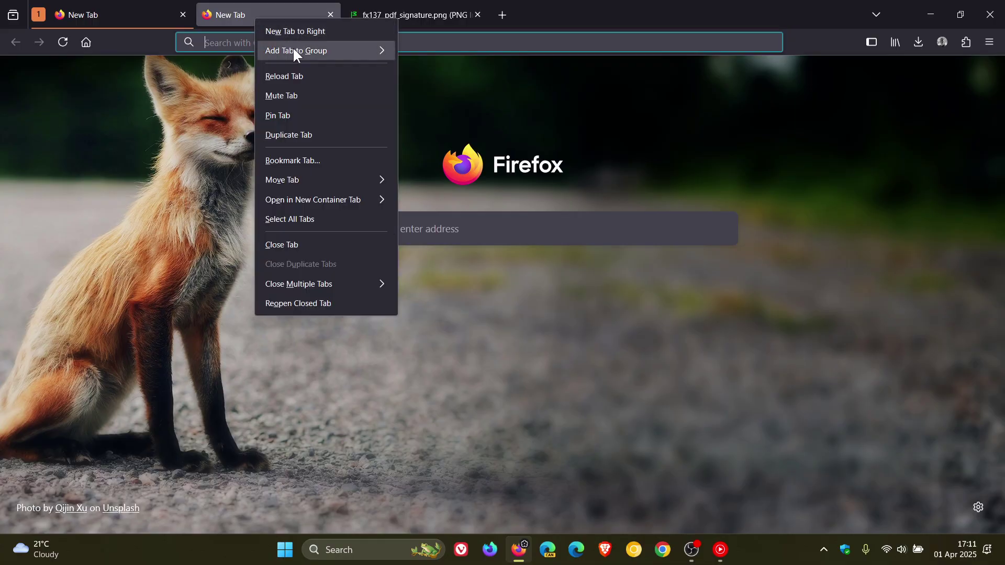
{"action": "mouse_move", "coordinate": [293, 50]}
{"action": "left_click", "coordinate": [417, 76]}
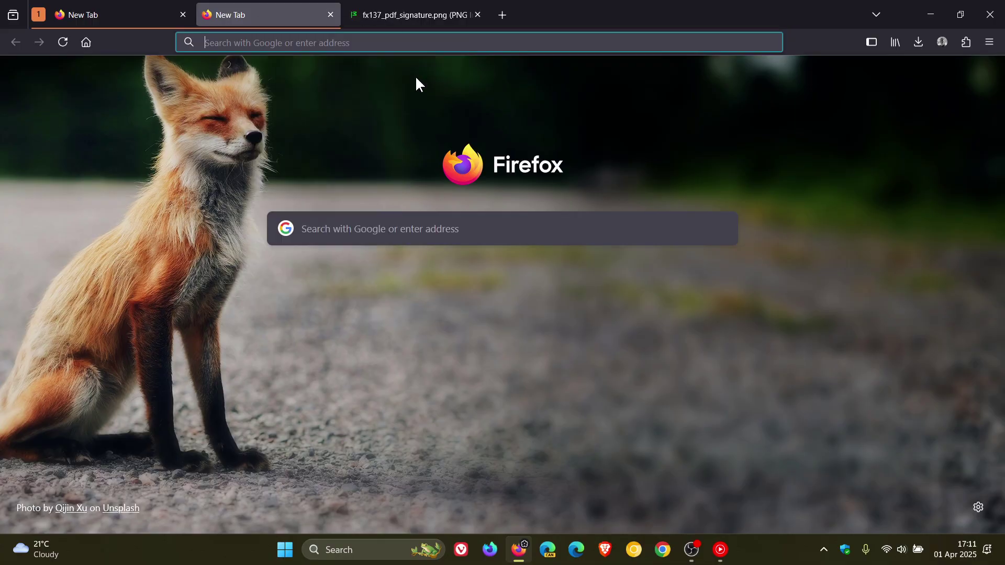
{"action": "left_click", "coordinate": [38, 13]}
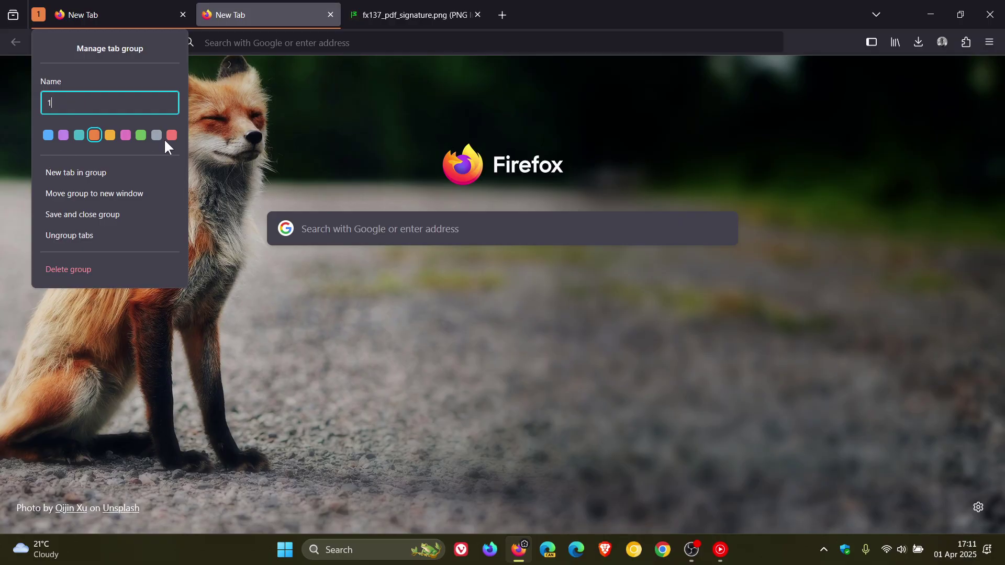
{"action": "left_click", "coordinate": [130, 236]}
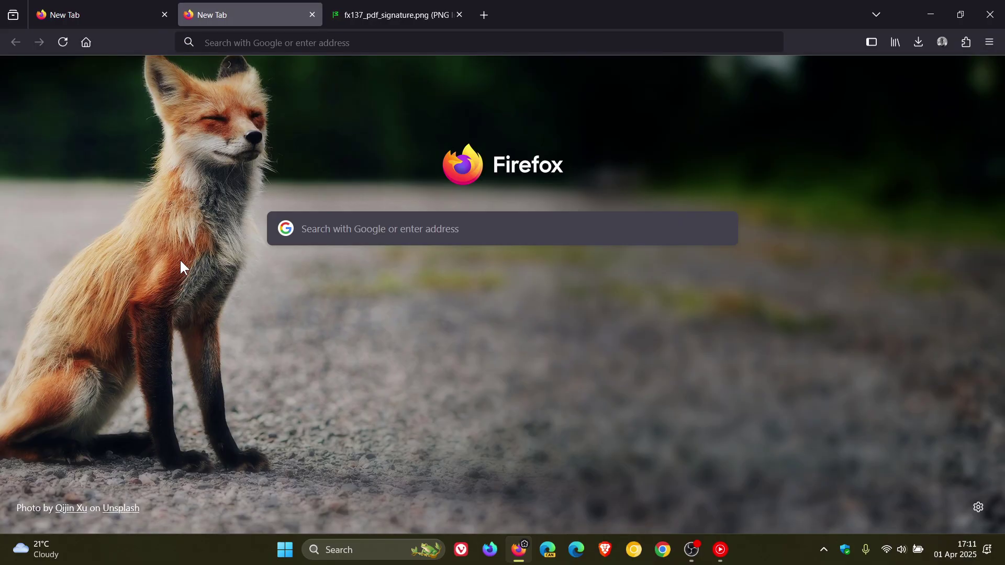
{"action": "key", "text": "ctrl+Page_Up"}
{"action": "left_click_drag", "start_coordinate": [259, 11], "coordinate": [226, 8]}
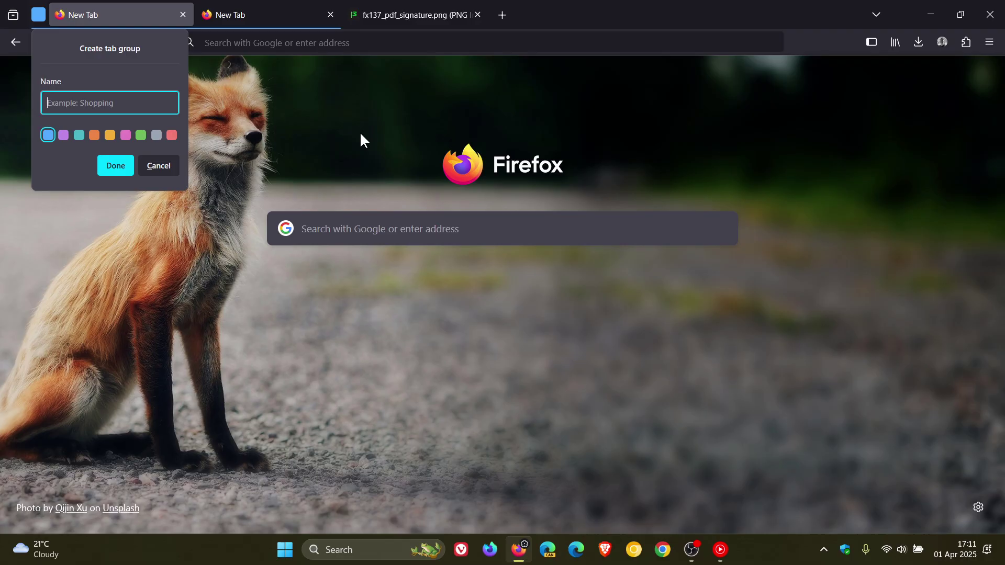
{"action": "left_click", "coordinate": [313, 141]}
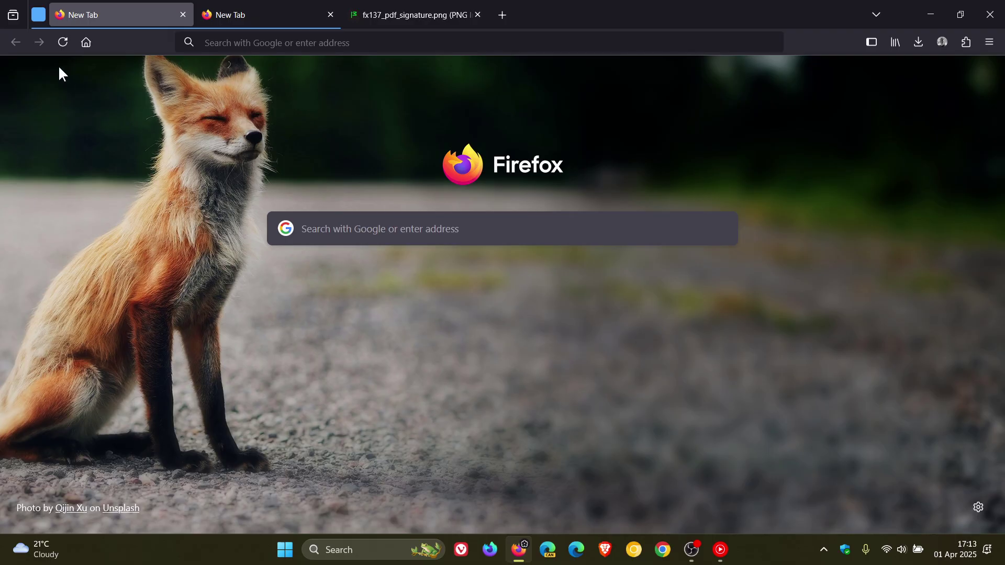
{"action": "right_click", "coordinate": [39, 17]}
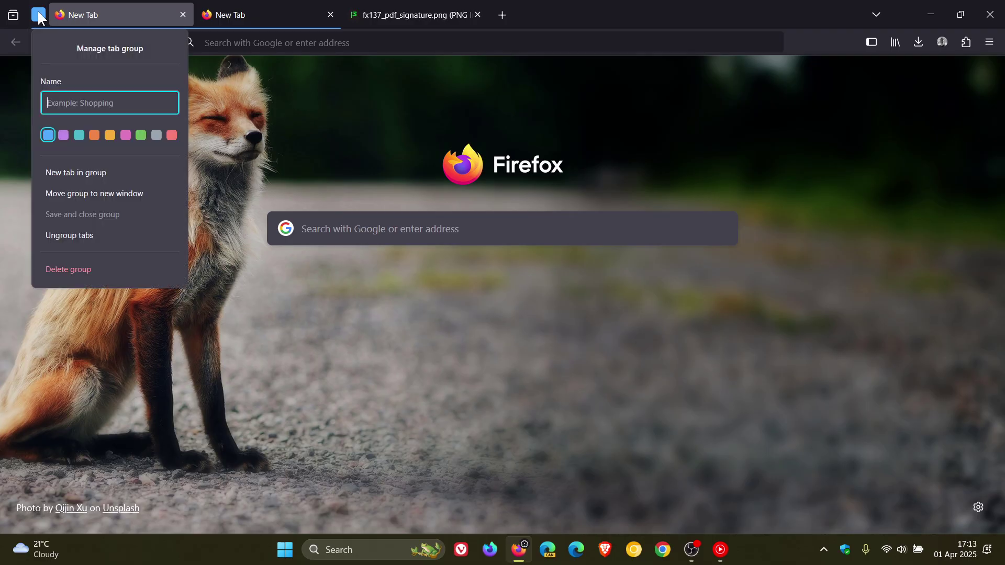
{"action": "left_click", "coordinate": [103, 233]}
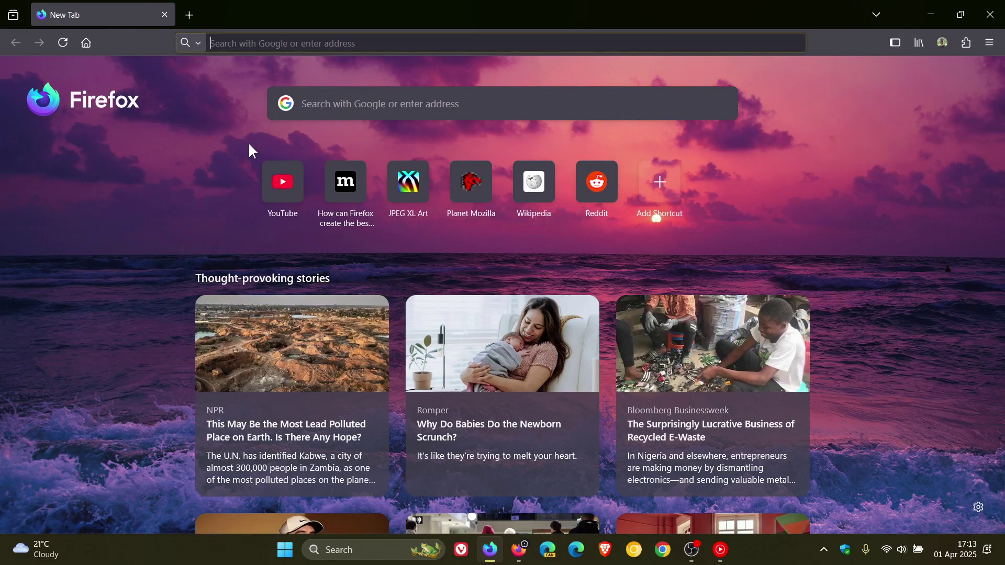
View the address bar's search engines, then type 'pri' to get Print and private-window actions
{"action": "left_click", "coordinate": [188, 41]}
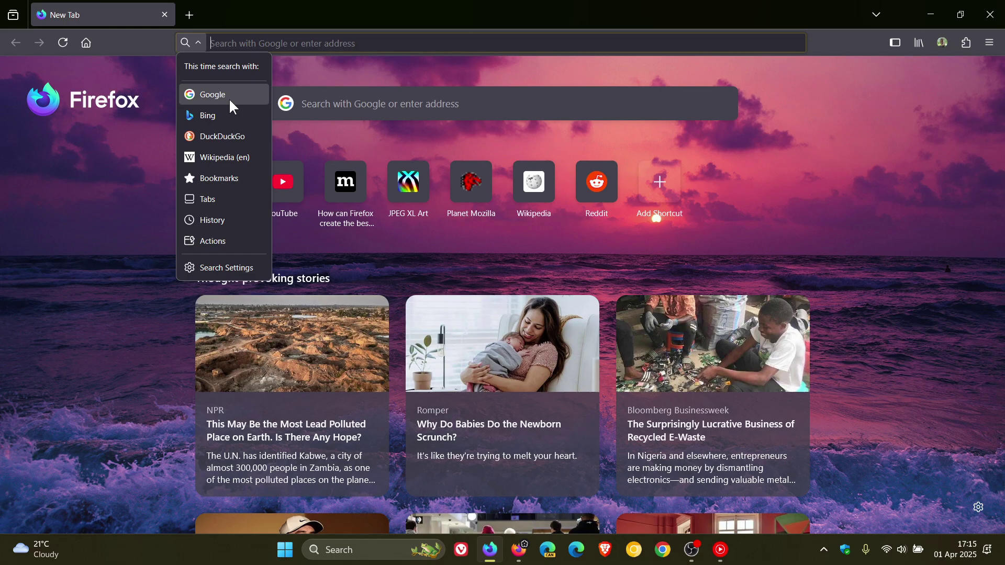
{"action": "left_click", "coordinate": [283, 47]}
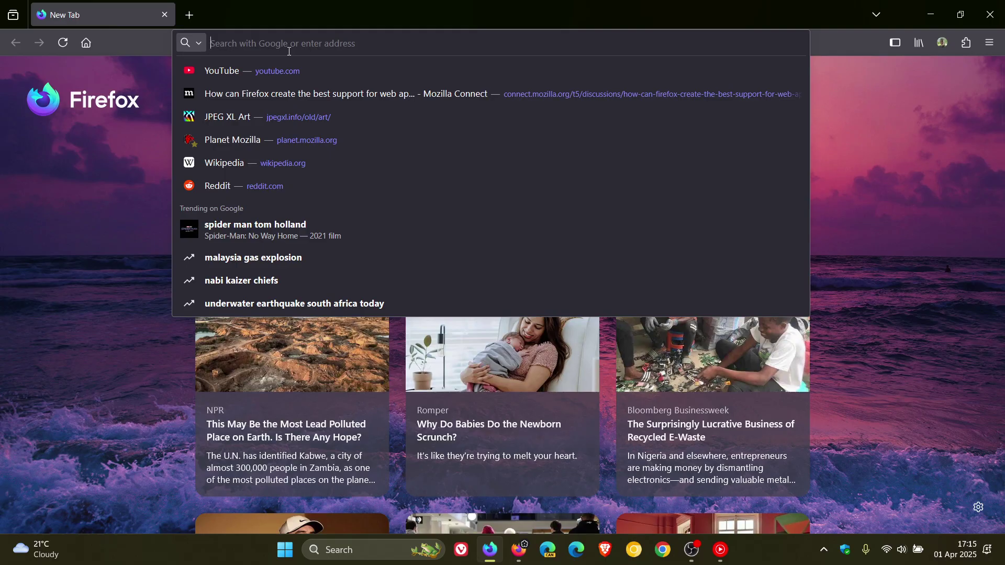
{"action": "type", "text": "pri"}
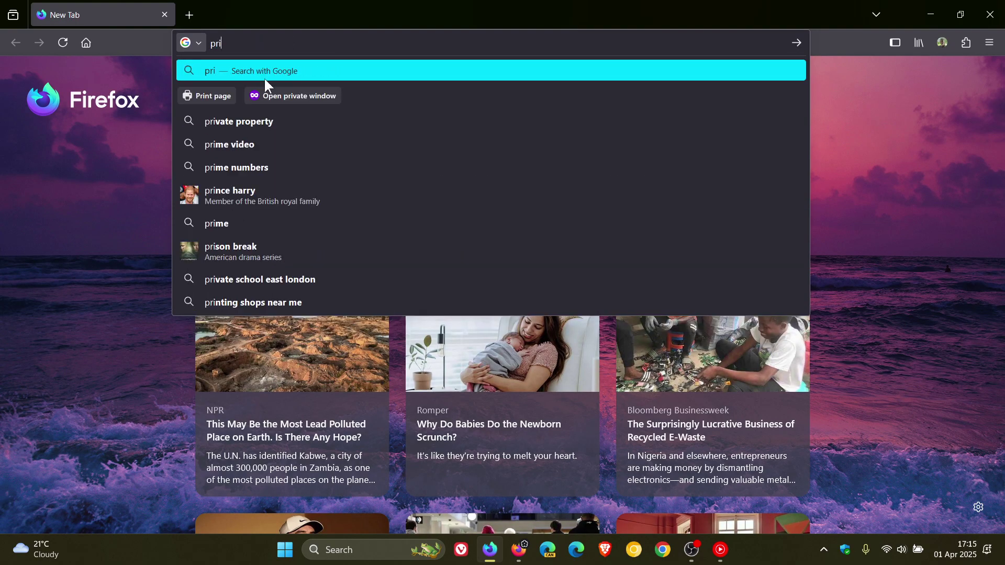
Clear 'pri' from the address bar and show the 'This time search with' list
{"action": "left_click", "coordinate": [892, 142]}
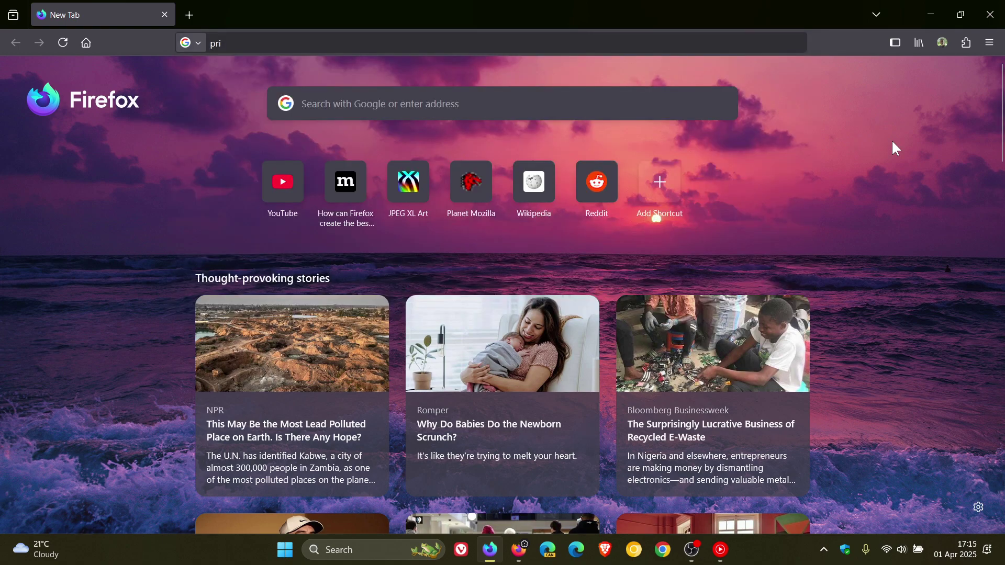
{"action": "left_click", "coordinate": [534, 44]}
{"action": "key", "text": "BackSpace"}
{"action": "left_click", "coordinate": [890, 166]}
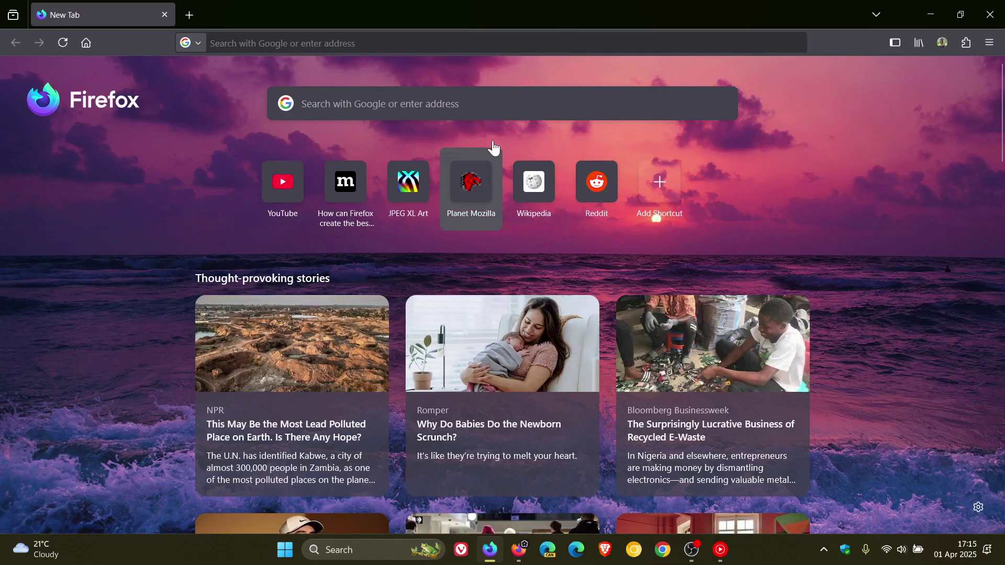
{"action": "left_click", "coordinate": [192, 41]}
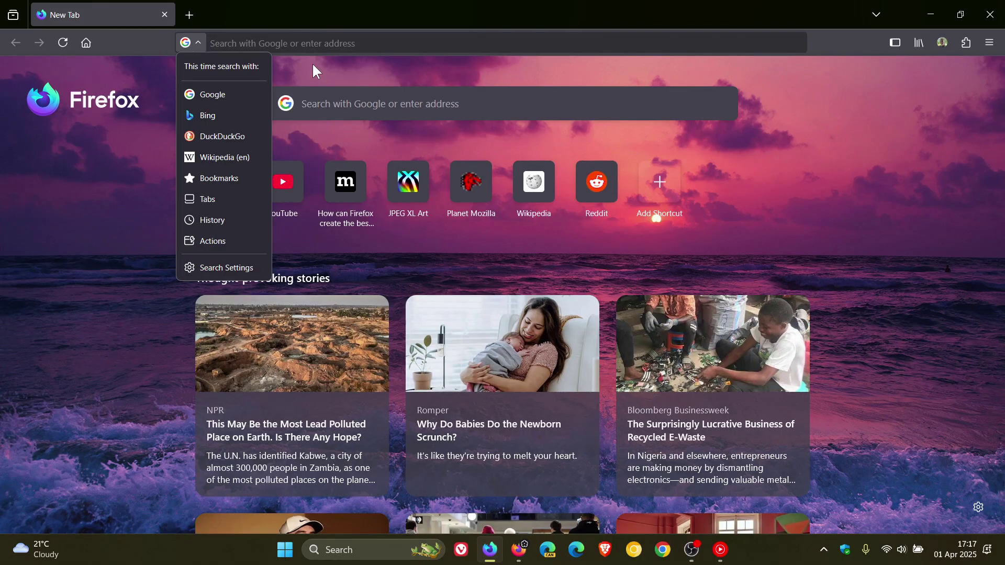
Try the '@b' keyword suggestions, clear the address bar, and switch to the other Firefox window
{"action": "key", "text": "Escape"}
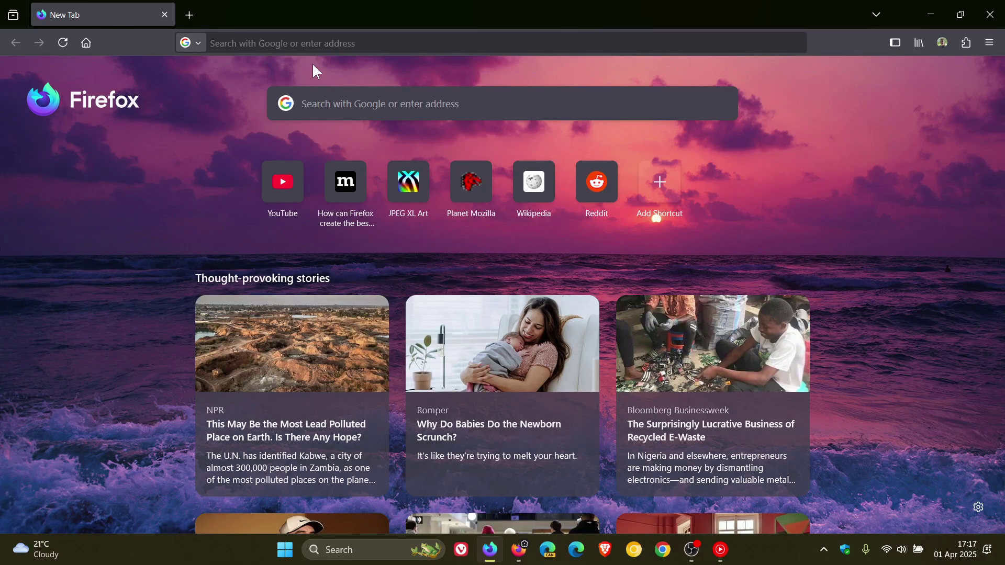
{"action": "type", "text": "@"}
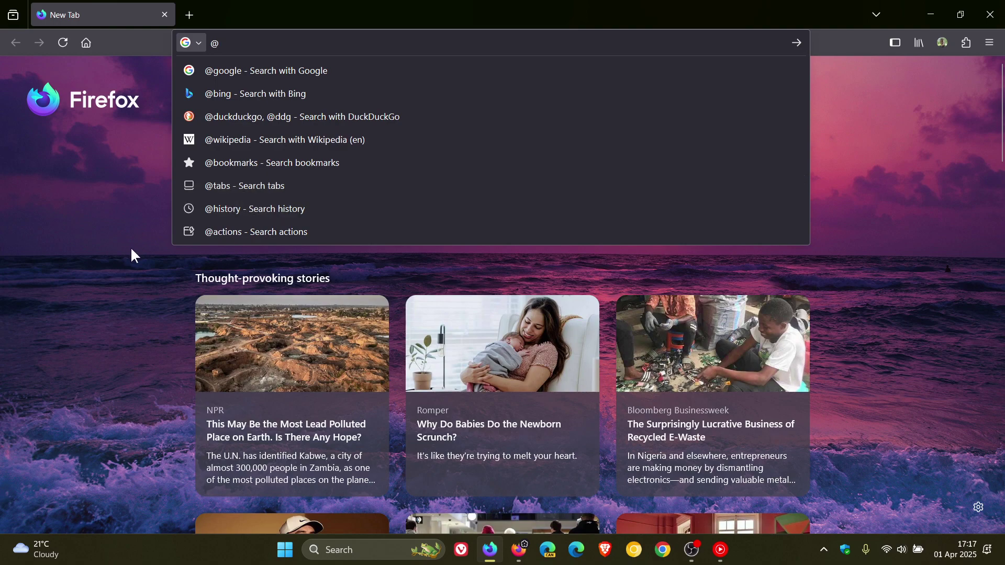
{"action": "type", "text": "bing"}
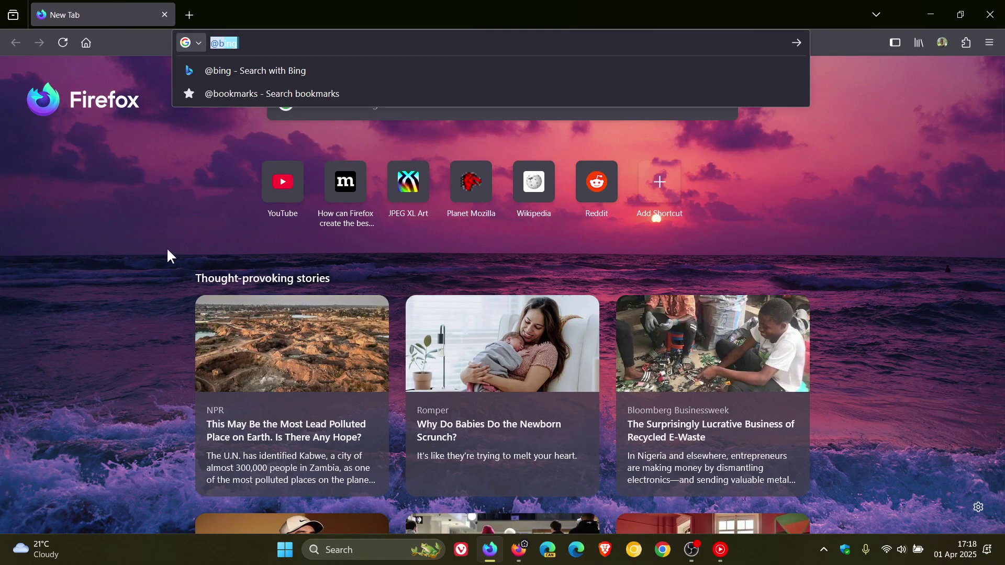
{"action": "left_click", "coordinate": [696, 206]}
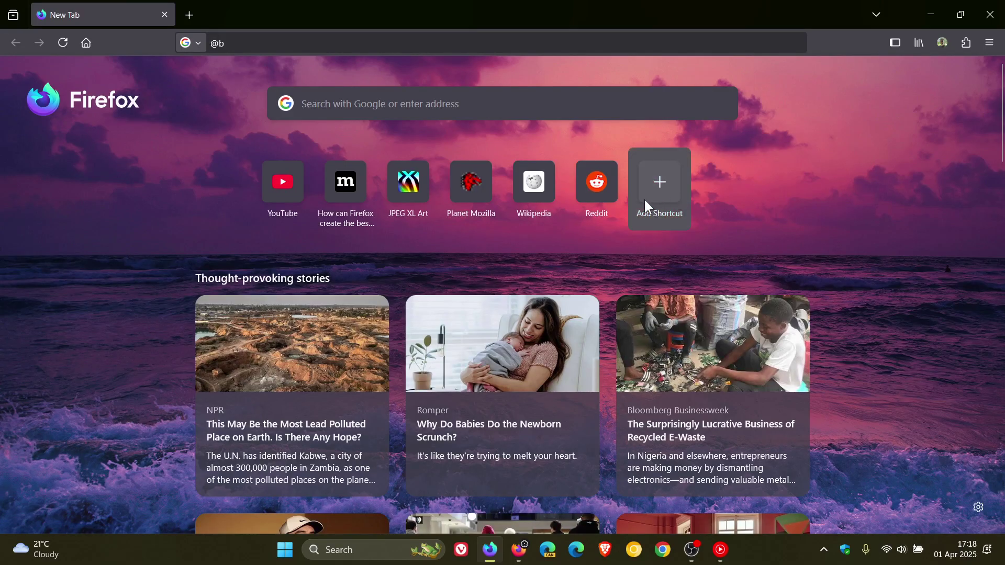
{"action": "left_click", "coordinate": [460, 47]}
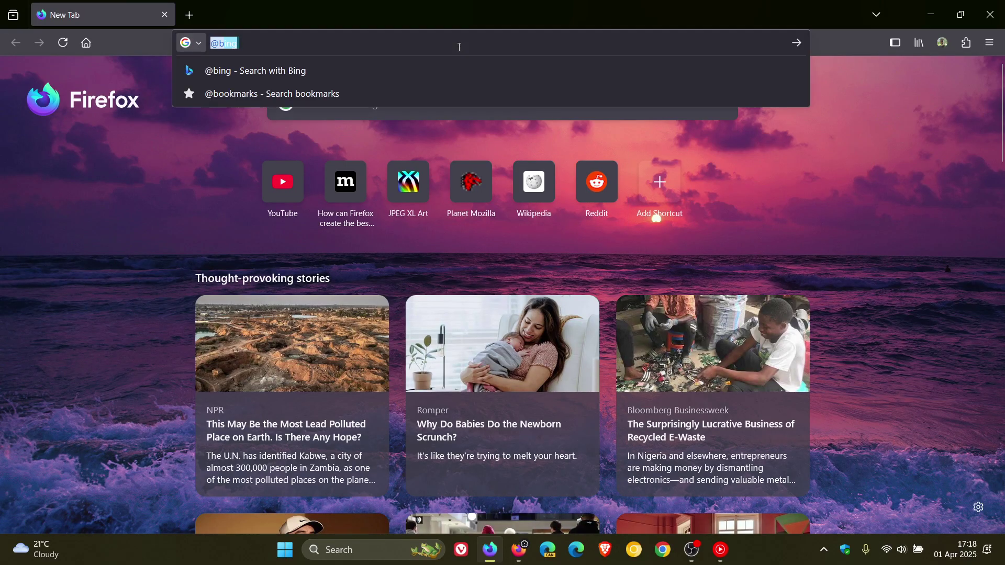
{"action": "key", "text": "Escape"}
{"action": "key", "text": "BackSpace"}
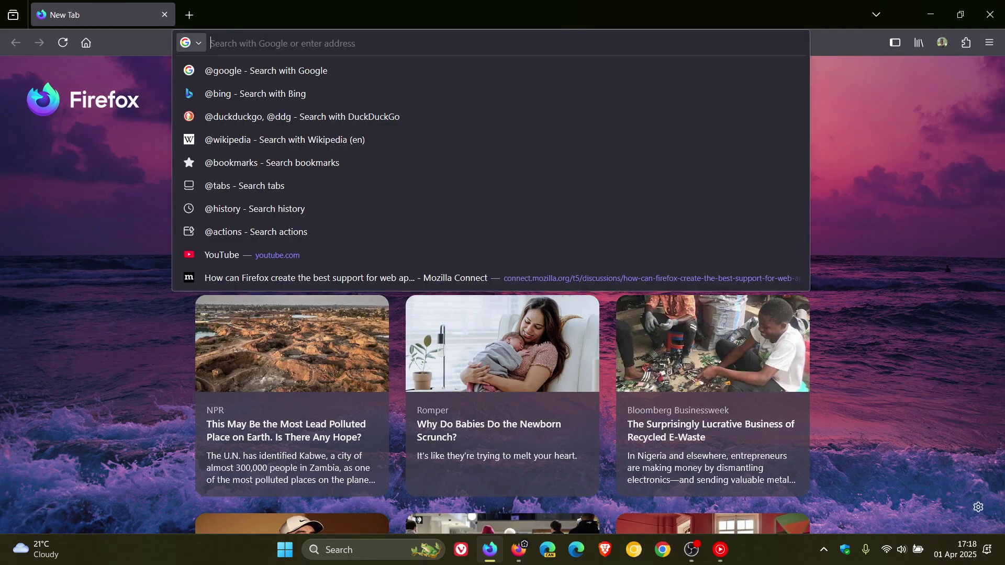
{"action": "left_click", "coordinate": [893, 194]}
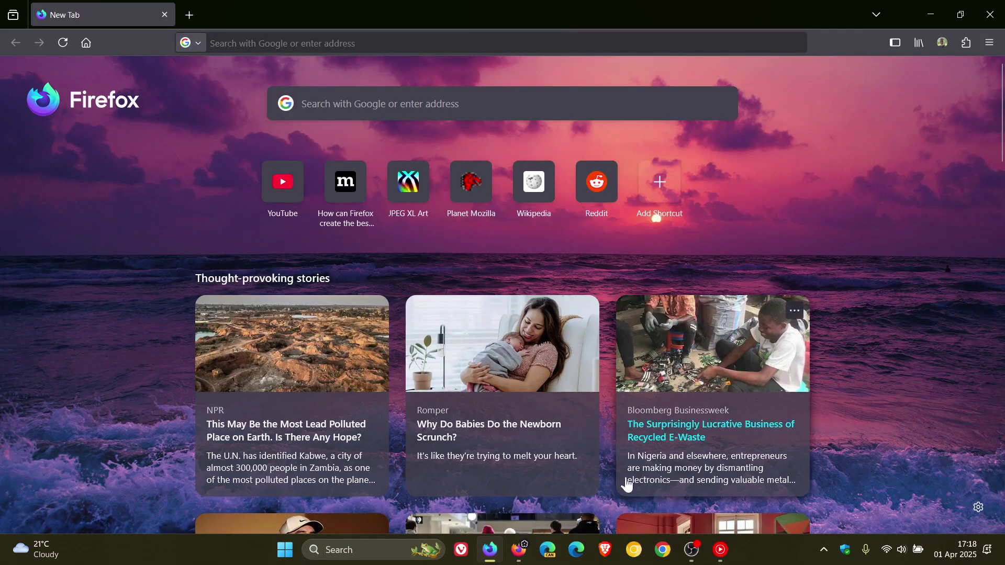
{"action": "left_click", "coordinate": [519, 551]}
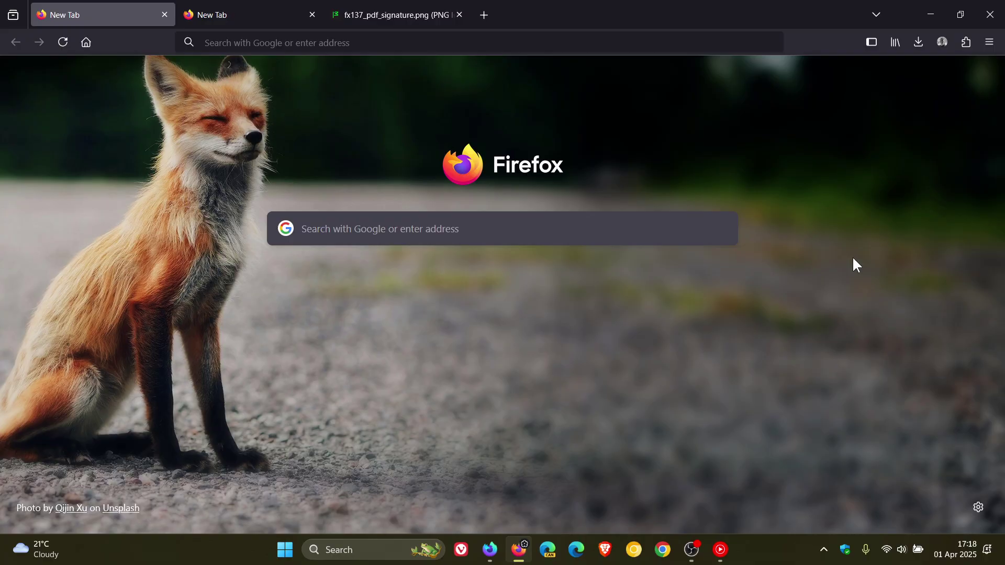
View the fx137_pdf_signature.png tab, then return to the second New Tab
{"action": "key", "text": "ctrl+Tab"}
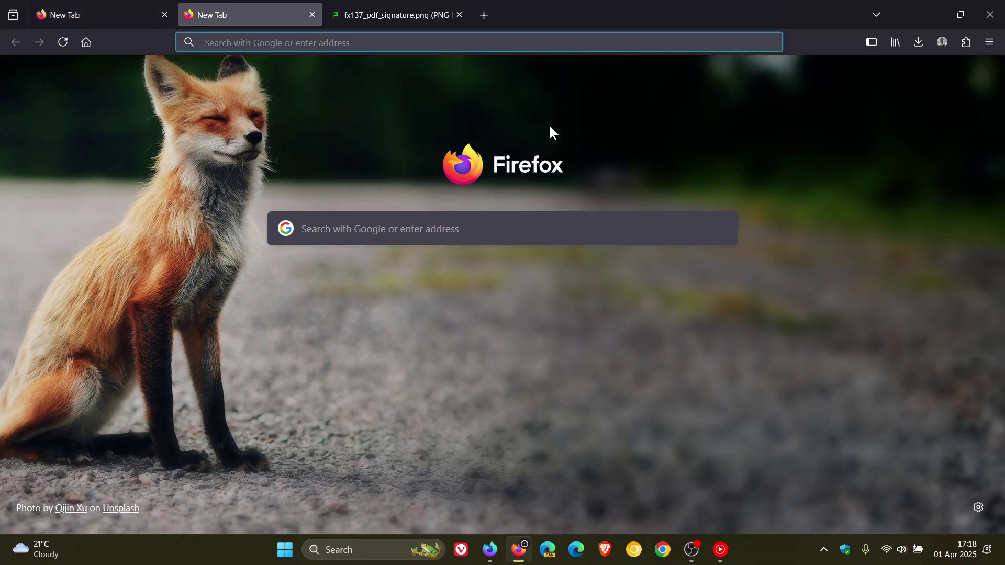
{"action": "left_click", "coordinate": [410, 14]}
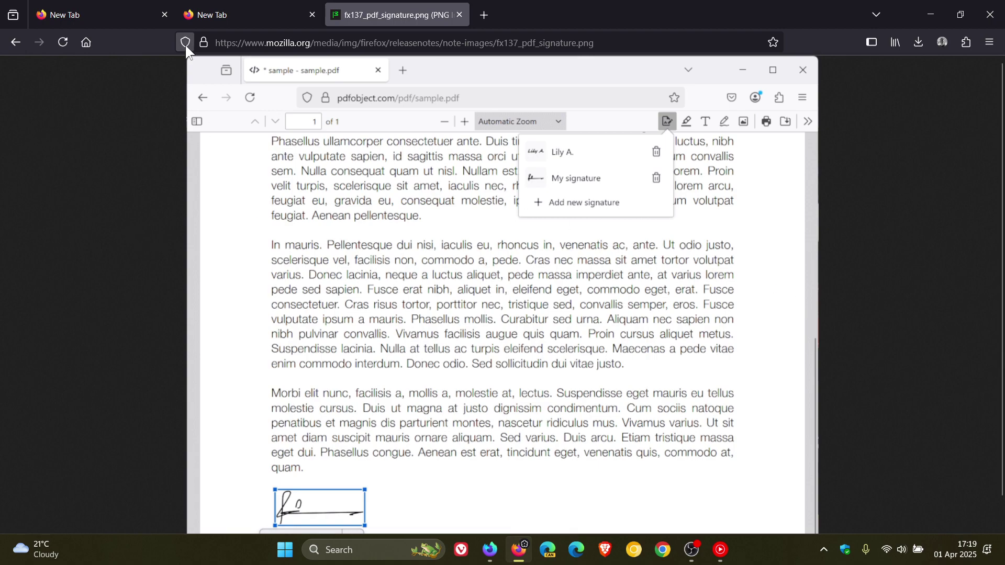
{"action": "left_click", "coordinate": [232, 12]}
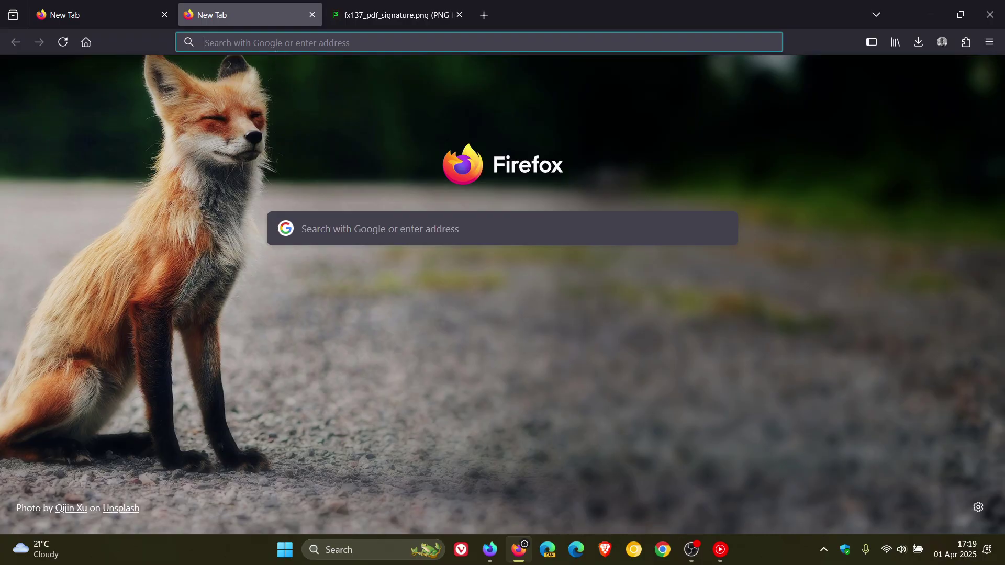
Calculate 31/3+98 in the address bar and copy the result 108.33333333
{"action": "left_click", "coordinate": [278, 43]}
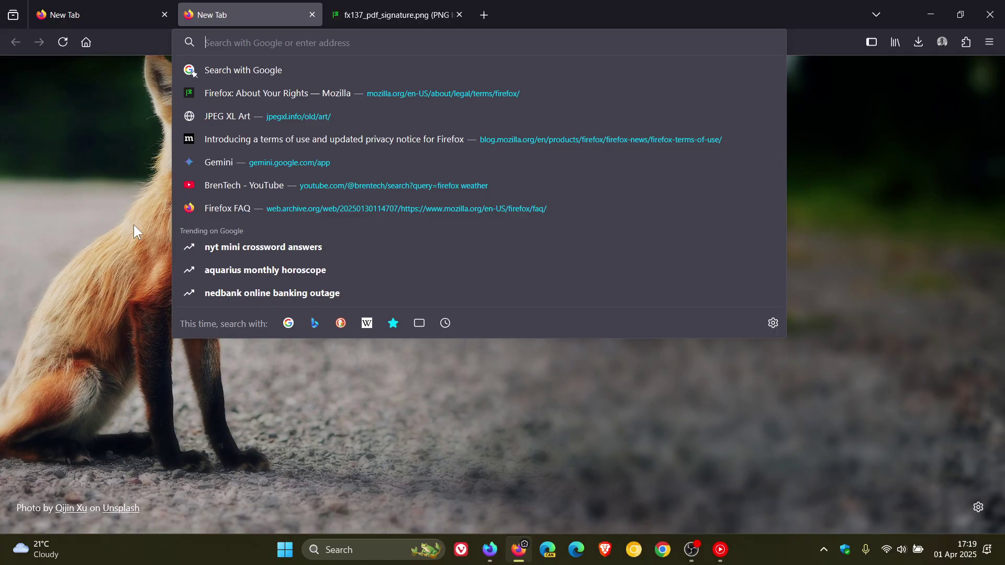
{"action": "type", "text": "31"}
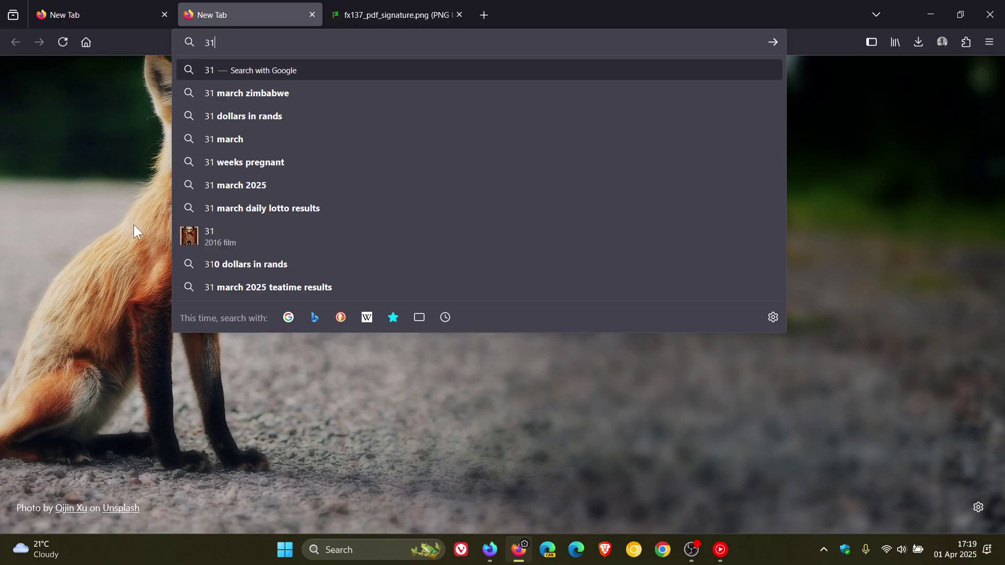
{"action": "type", "text": "/3"}
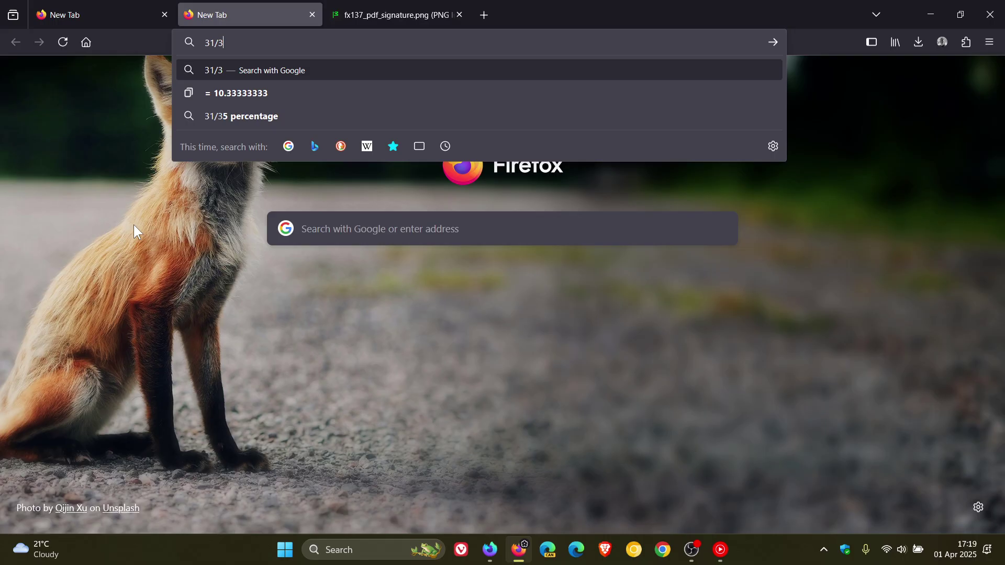
{"action": "type", "text": "+98"}
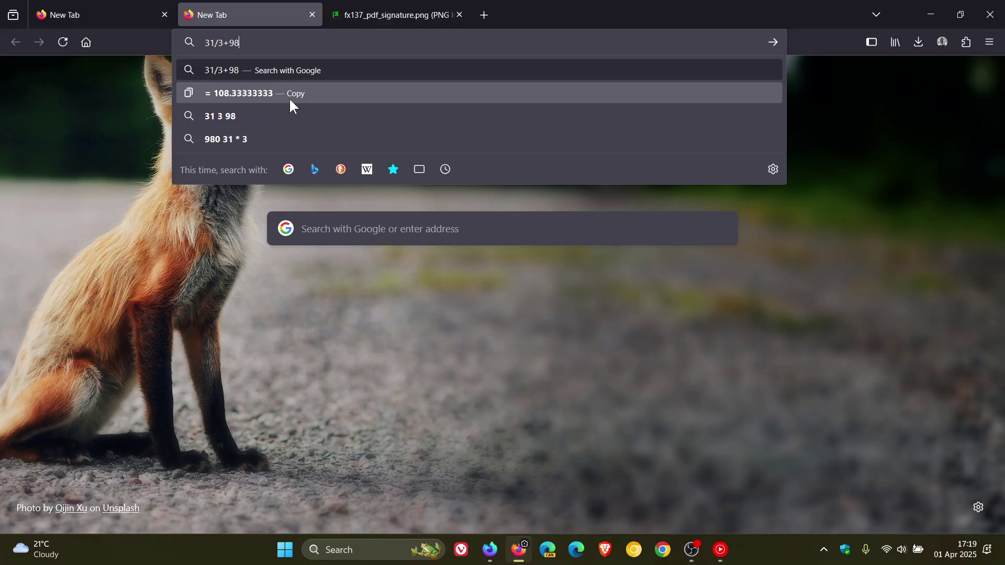
{"action": "left_click", "coordinate": [318, 98]}
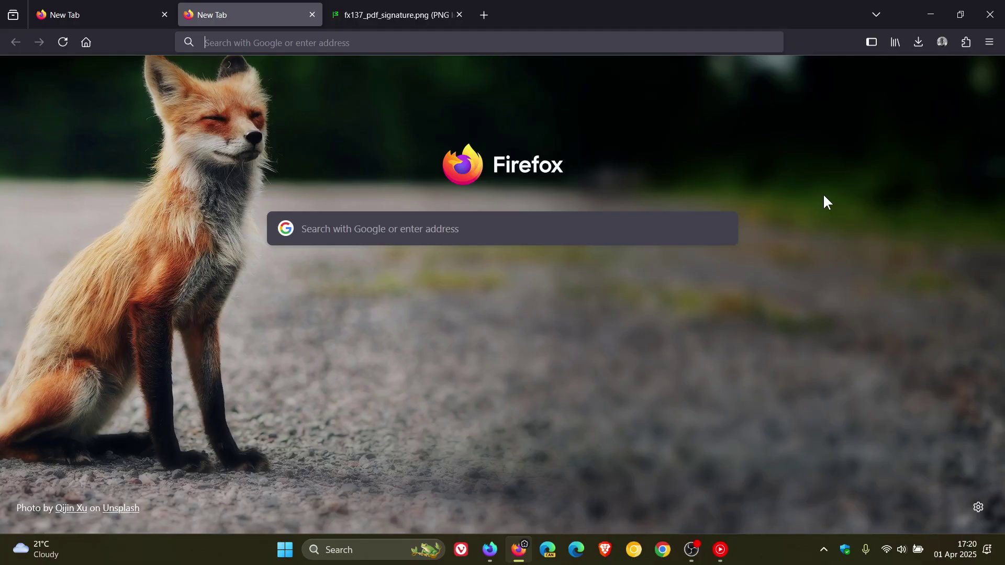
Add the second New Tab to a new unnamed blue tab group
{"action": "right_click", "coordinate": [240, 4]}
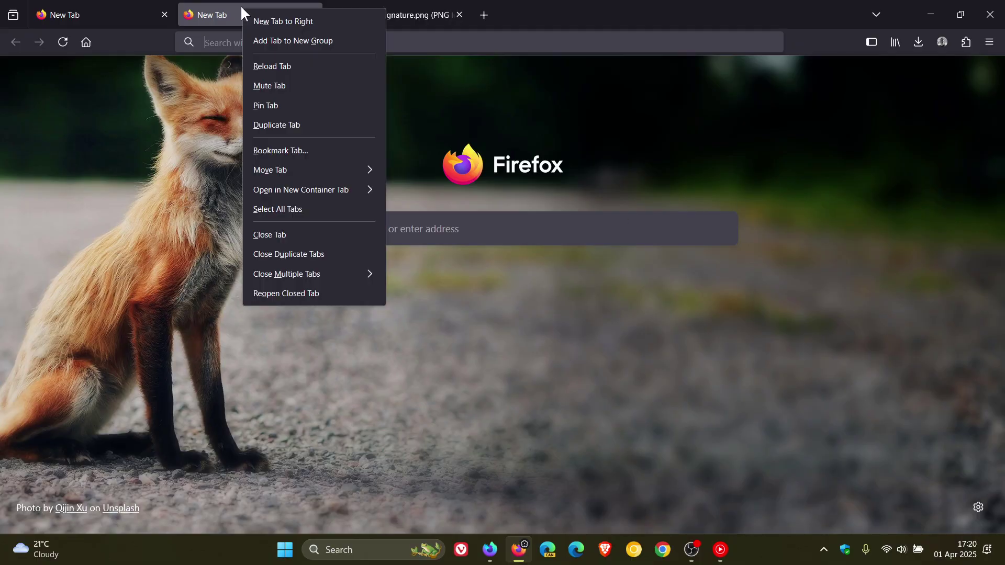
{"action": "left_click", "coordinate": [293, 40]}
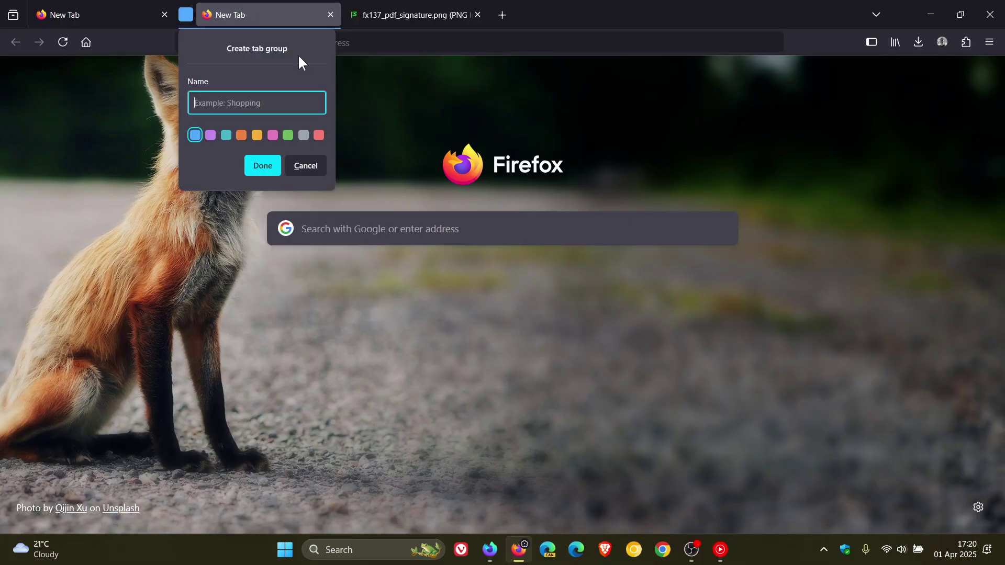
{"action": "left_click", "coordinate": [403, 128]}
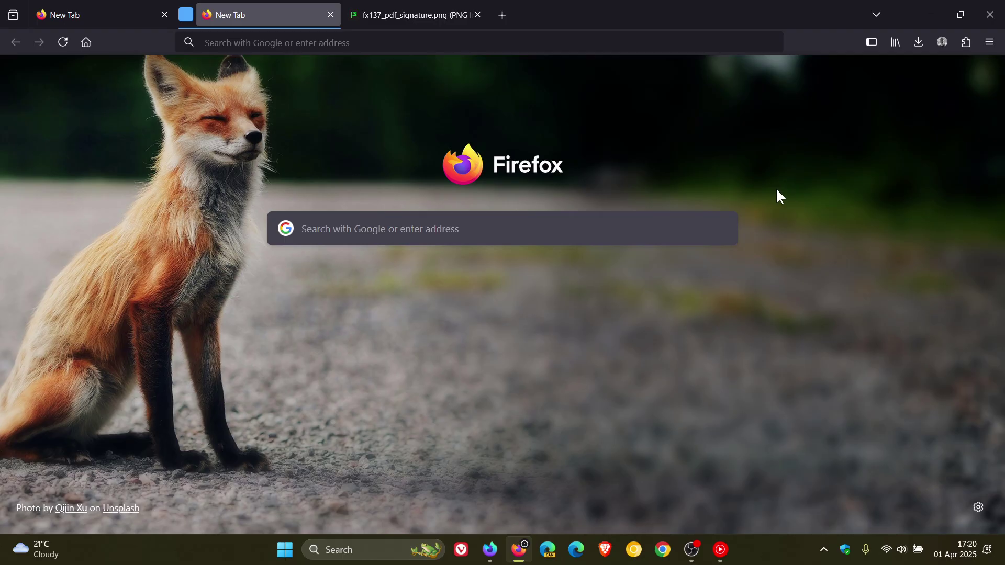